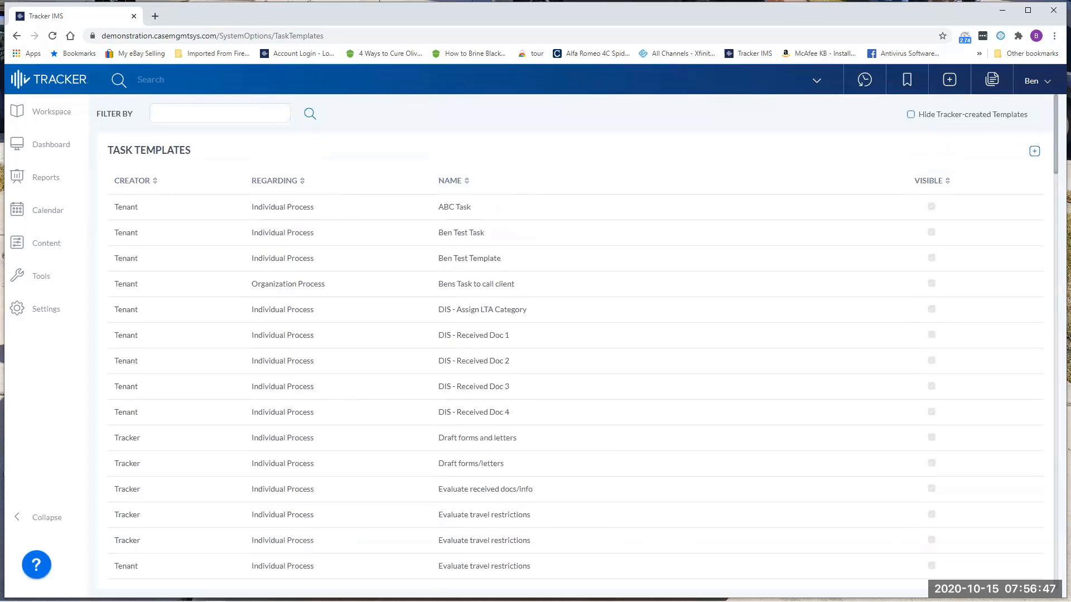
Try out sorting the task templates by creator and hiding the Tracker-created ones, leaving all templates shown.
click(199, 114)
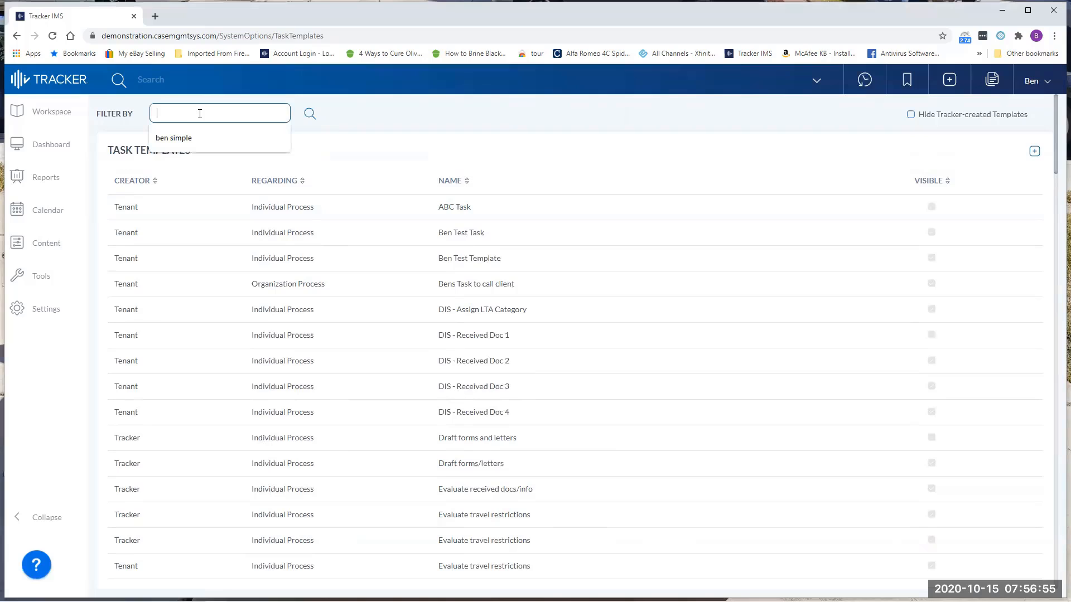
click(337, 124)
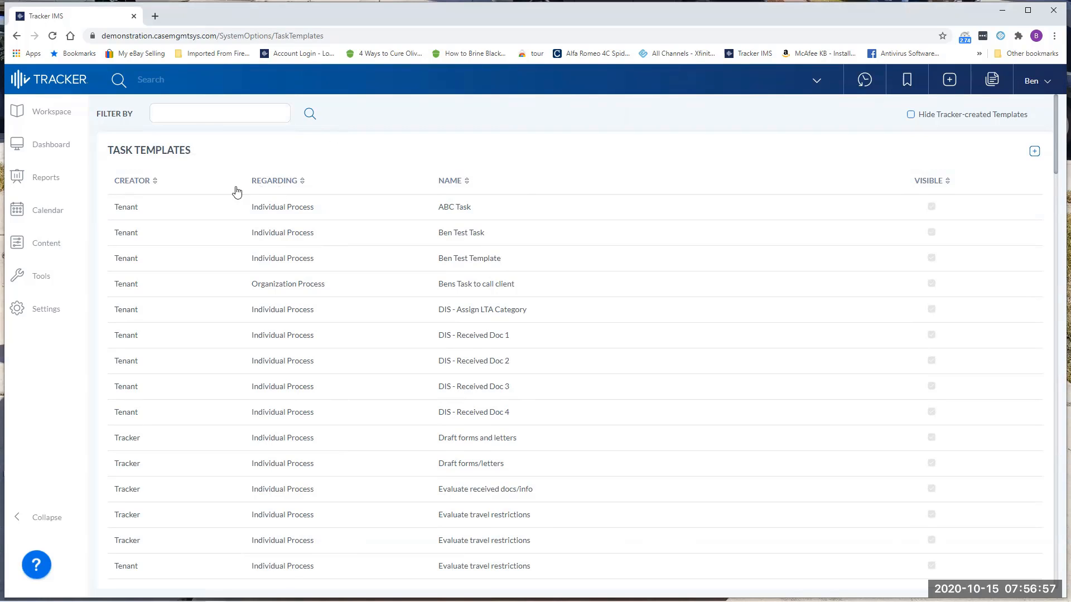
click(154, 186)
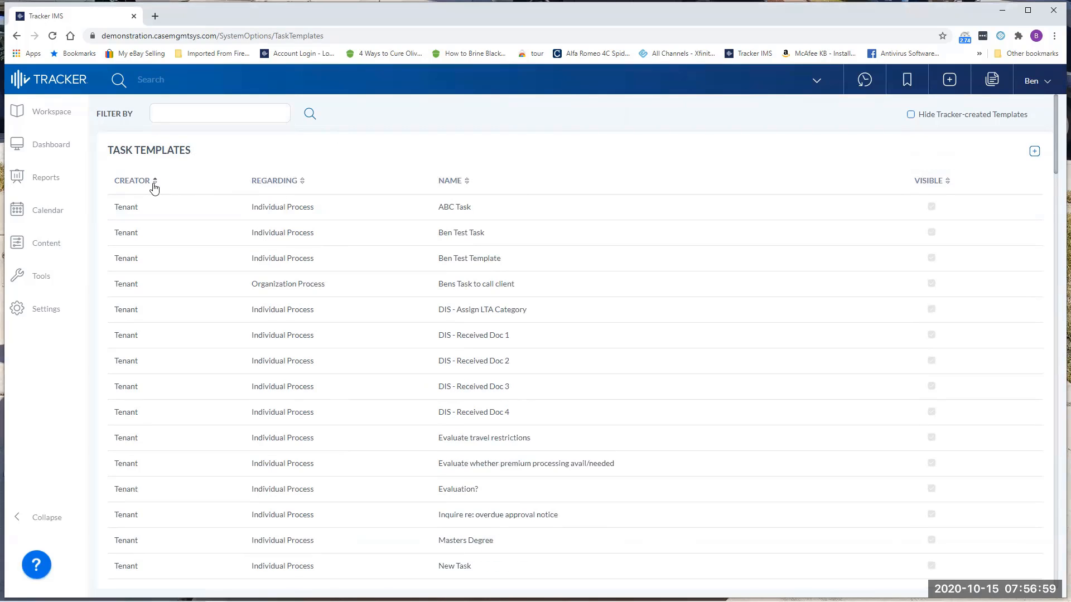
click(155, 186)
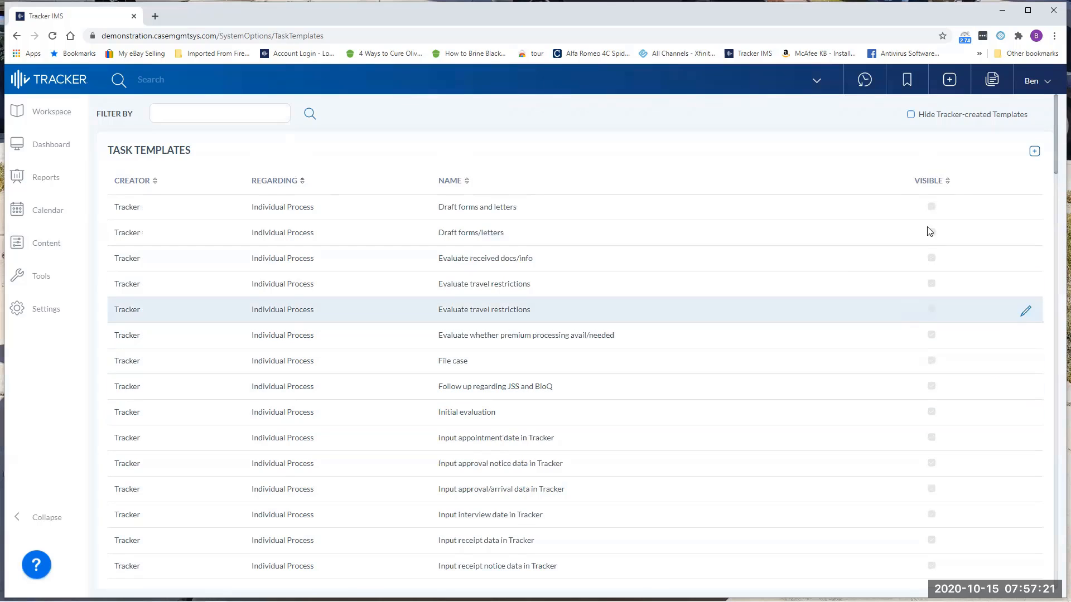
click(910, 116)
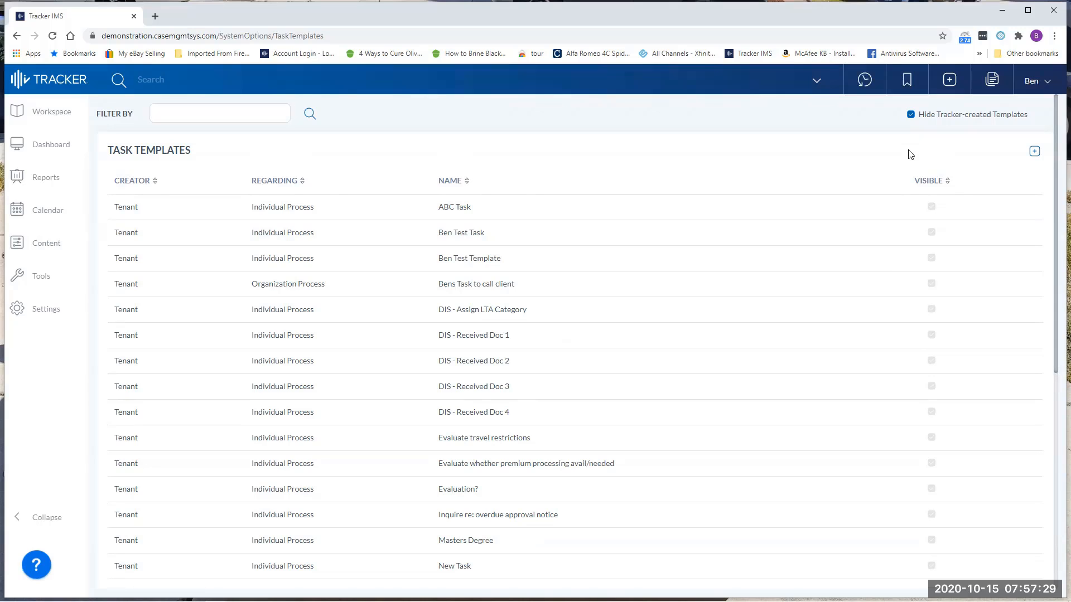
click(910, 114)
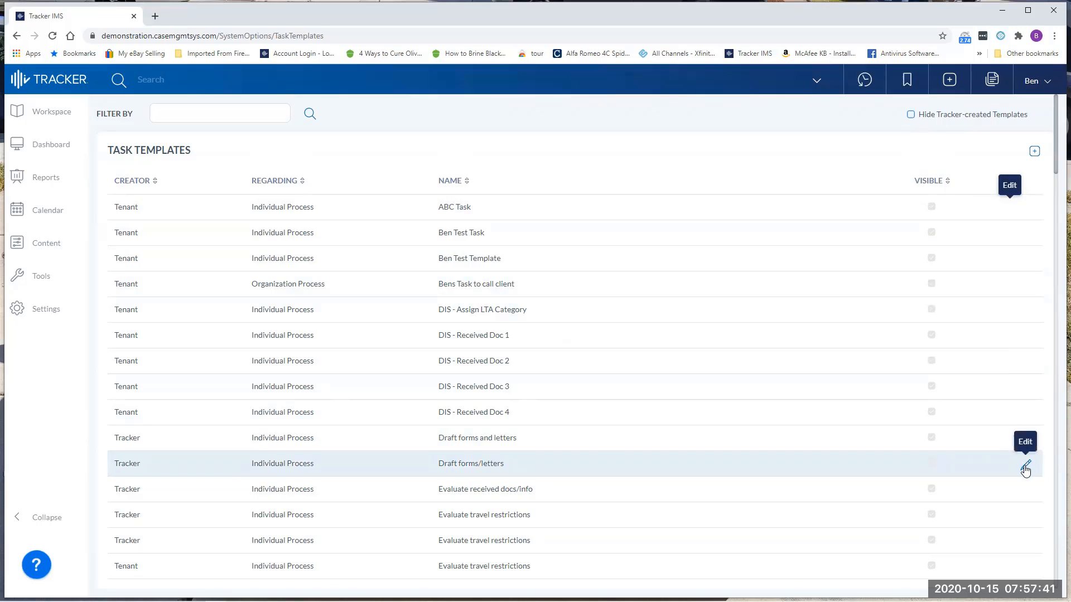
Open the Tracker-created Draft forms/letters template to examine its details, and close it without changes.
click(1025, 466)
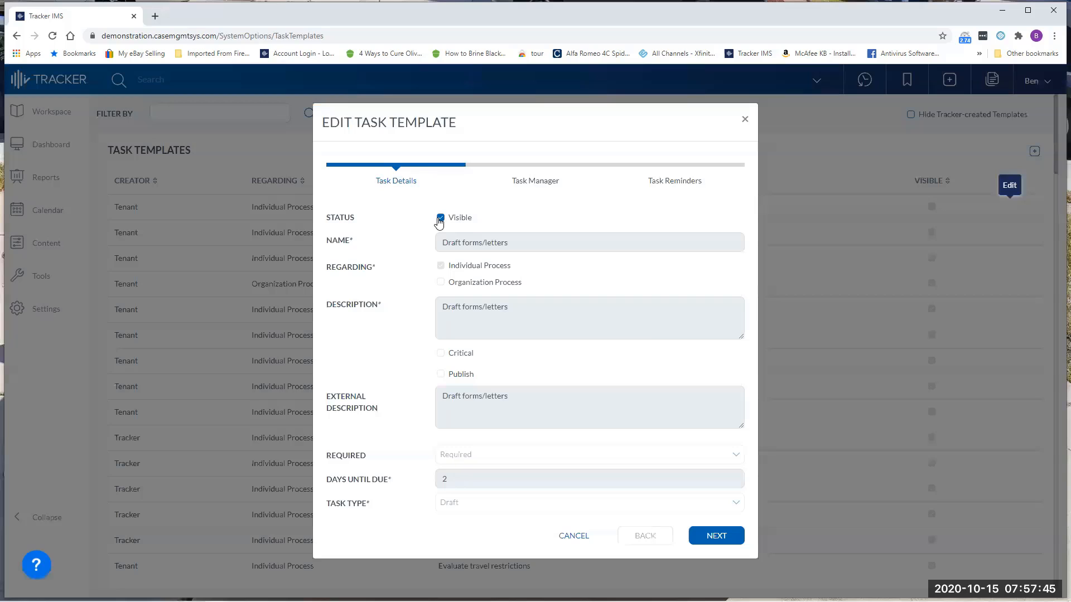
click(745, 121)
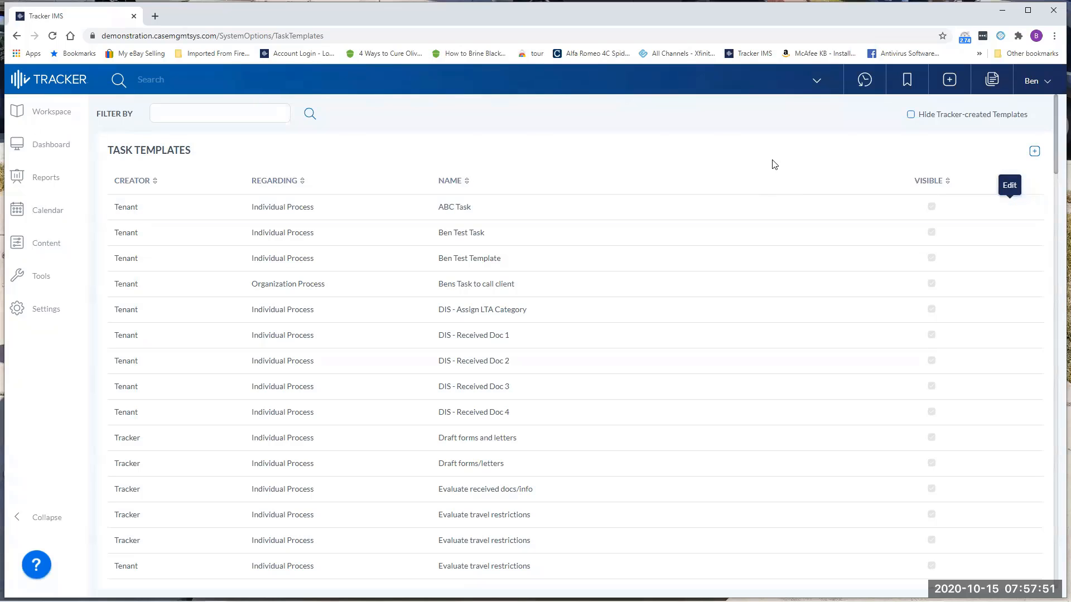
Start a visible task template for individual processes, named with the staff member's first name plus "to send email for document checklist".
click(1034, 153)
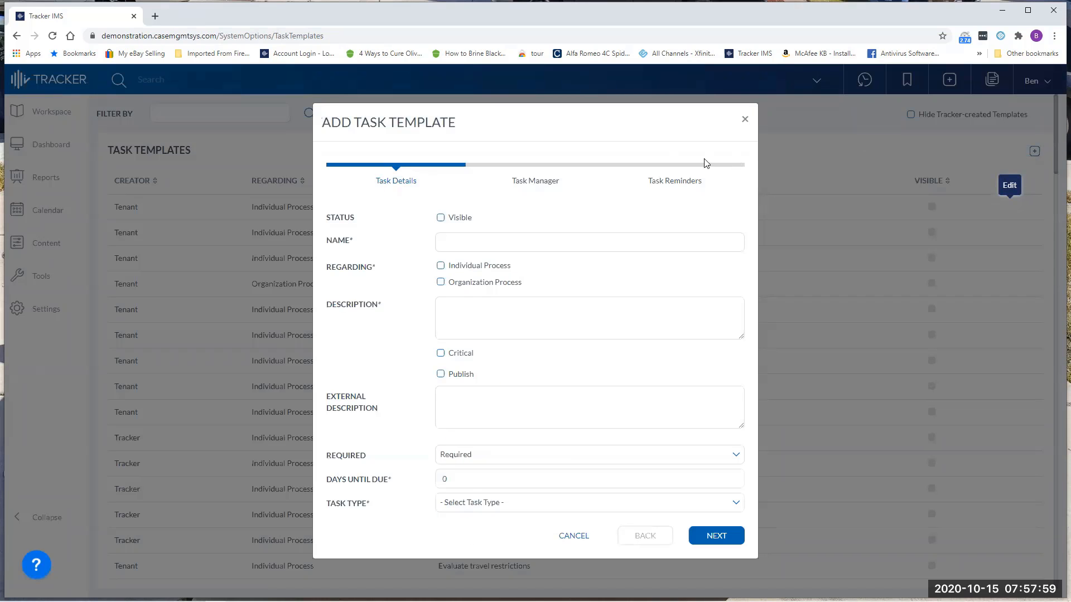
click(440, 217)
click(460, 242)
text(Ben)
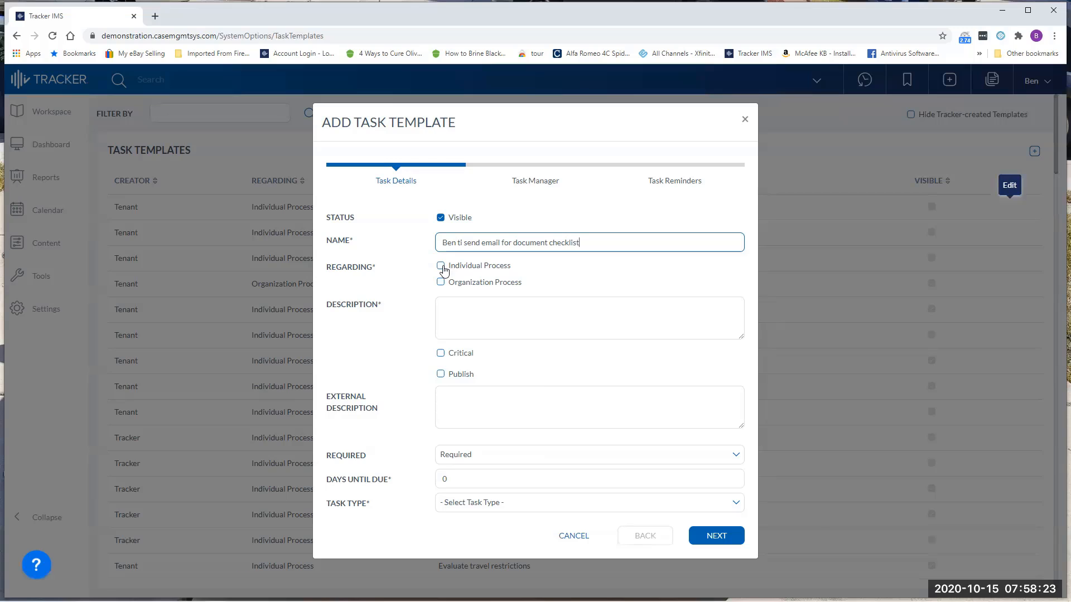
click(443, 268)
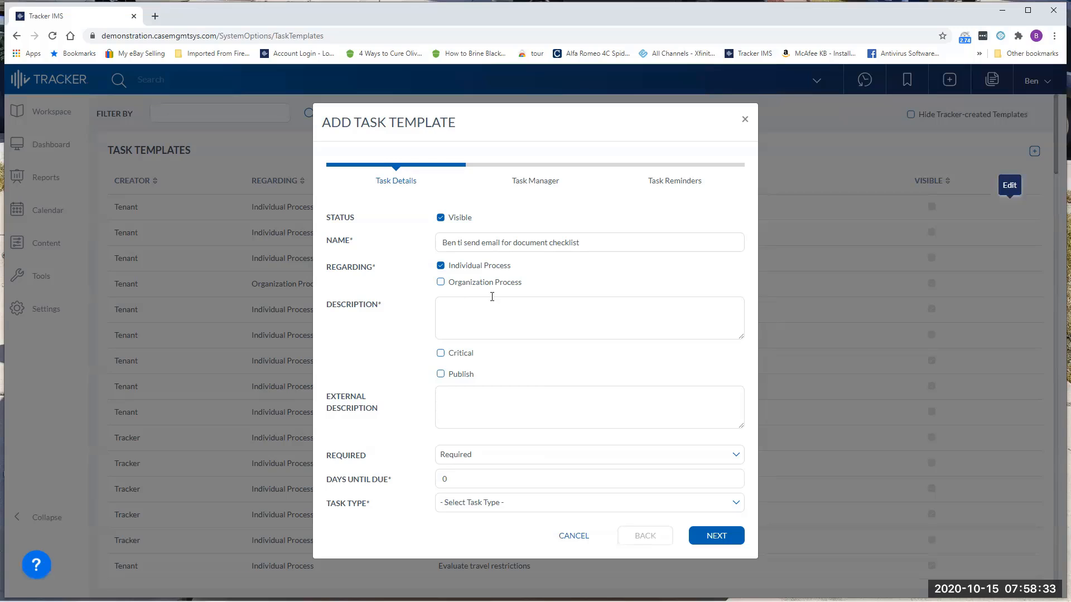
Correct "ti" to "to" in the template's name and copy the full name into the description.
drag(588, 241, 440, 241)
key(ctrl+c)
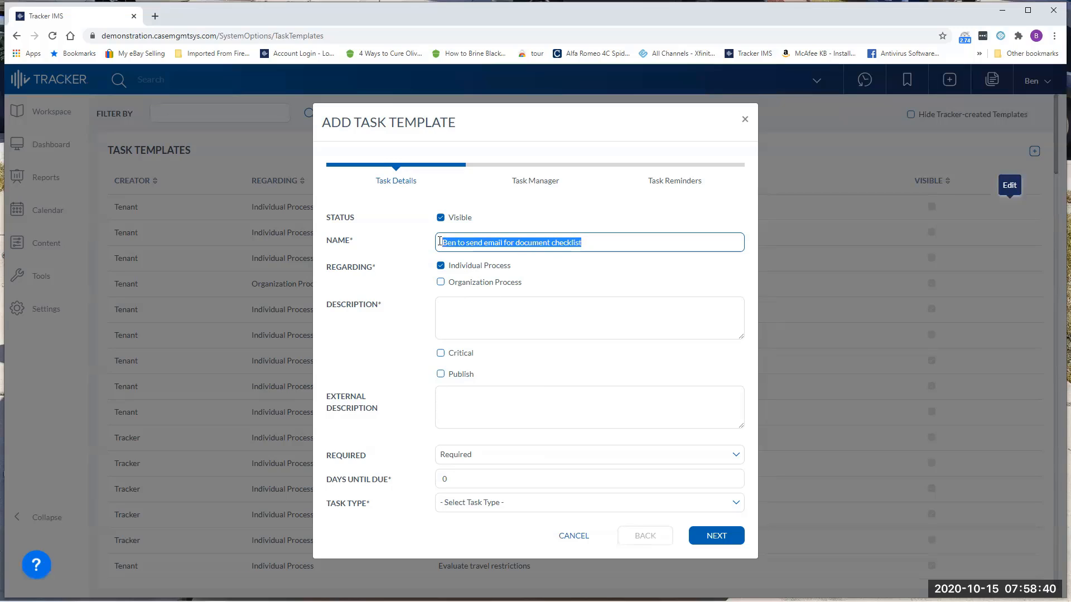
click(451, 309)
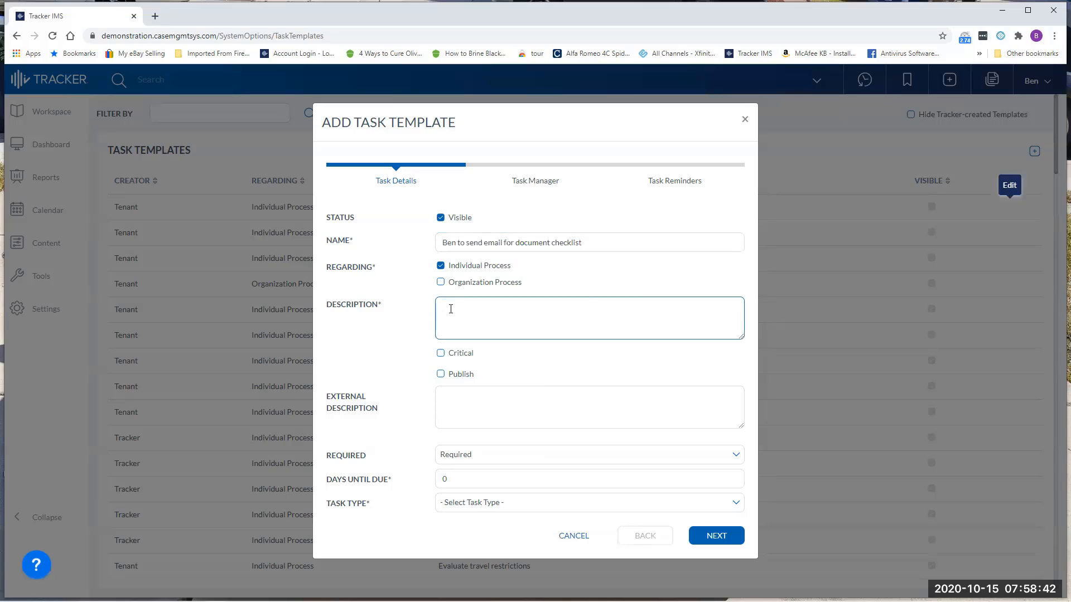
key(ctrl+v)
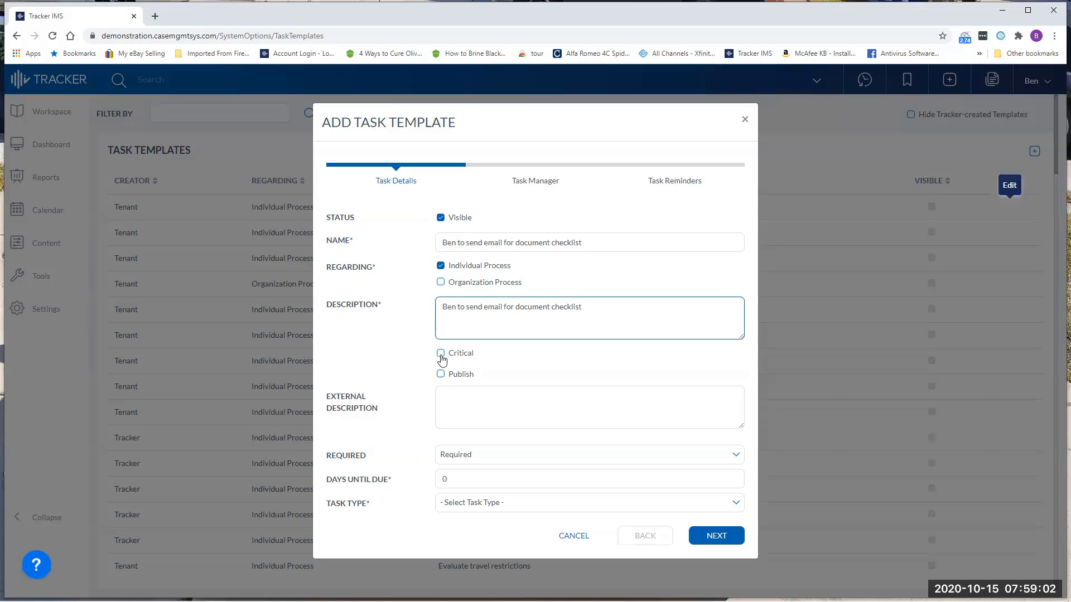
click(441, 375)
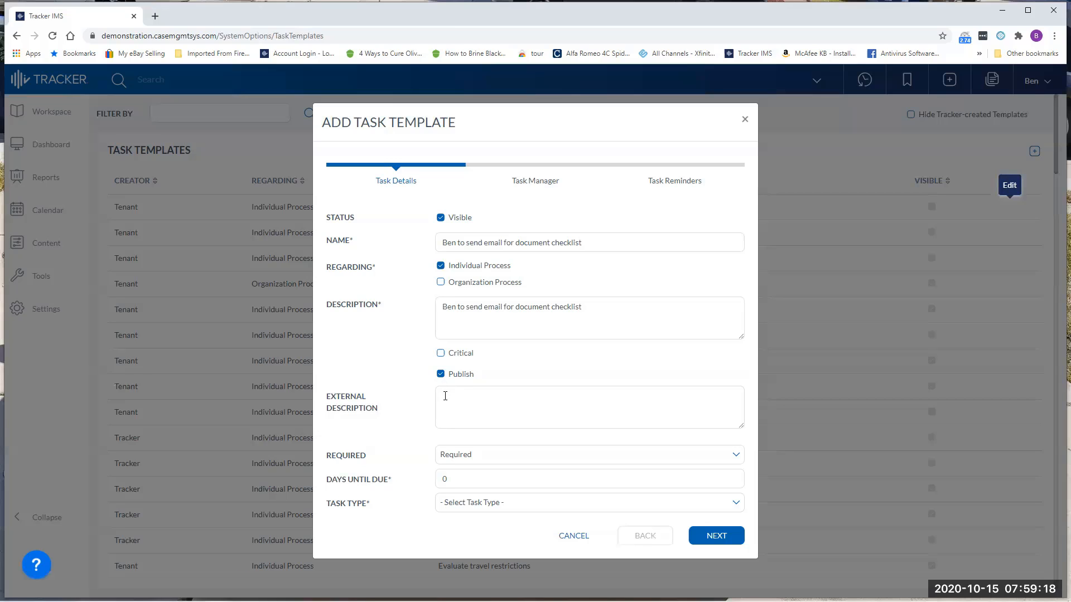
click(445, 396)
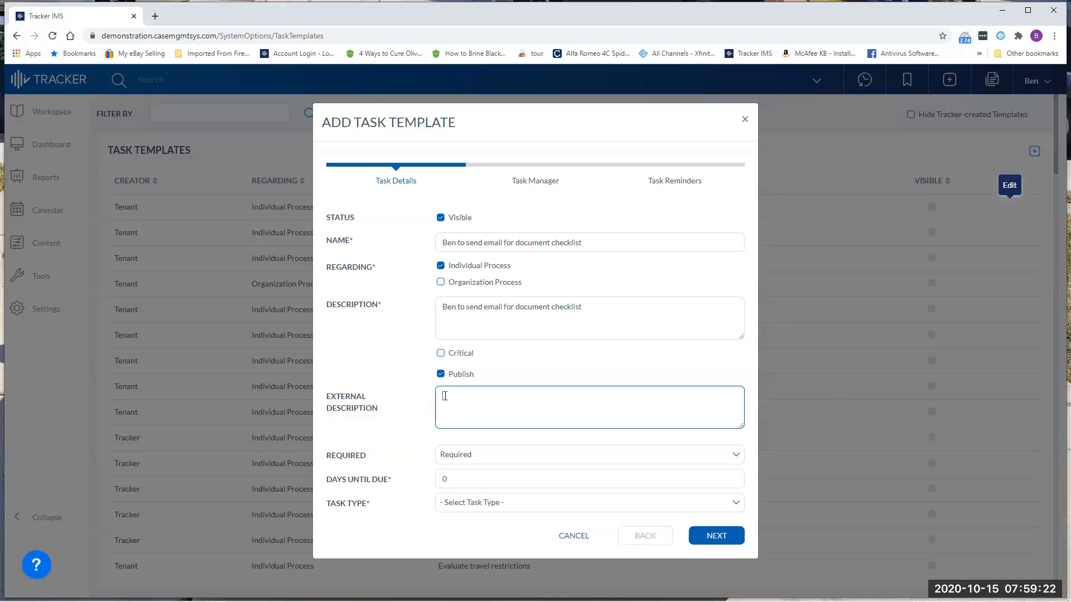
click(441, 374)
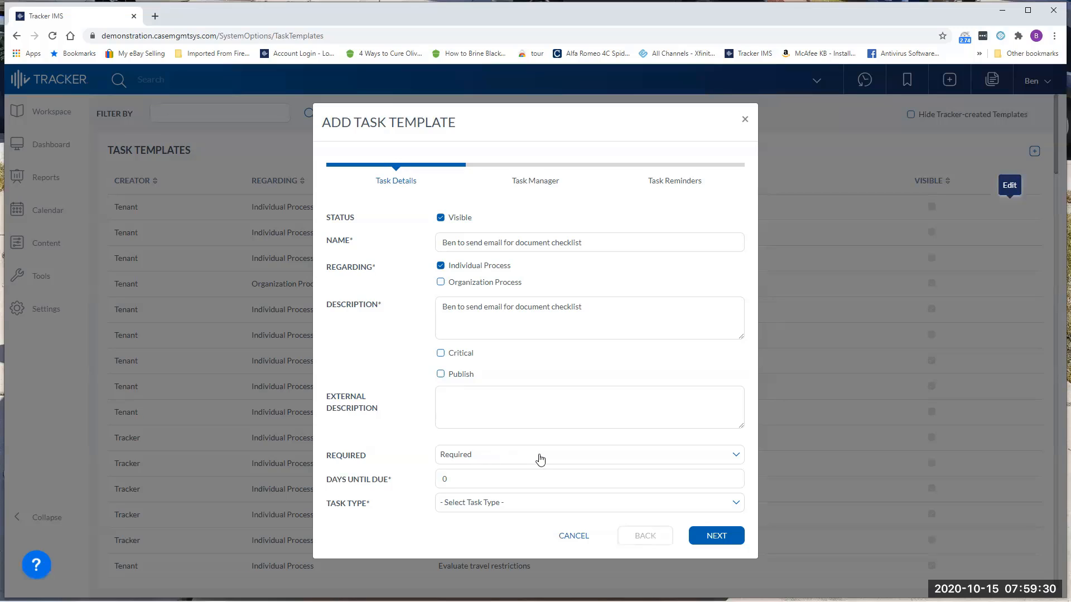
Make the task Optional but Presumed and set its days until due to 3.
click(736, 457)
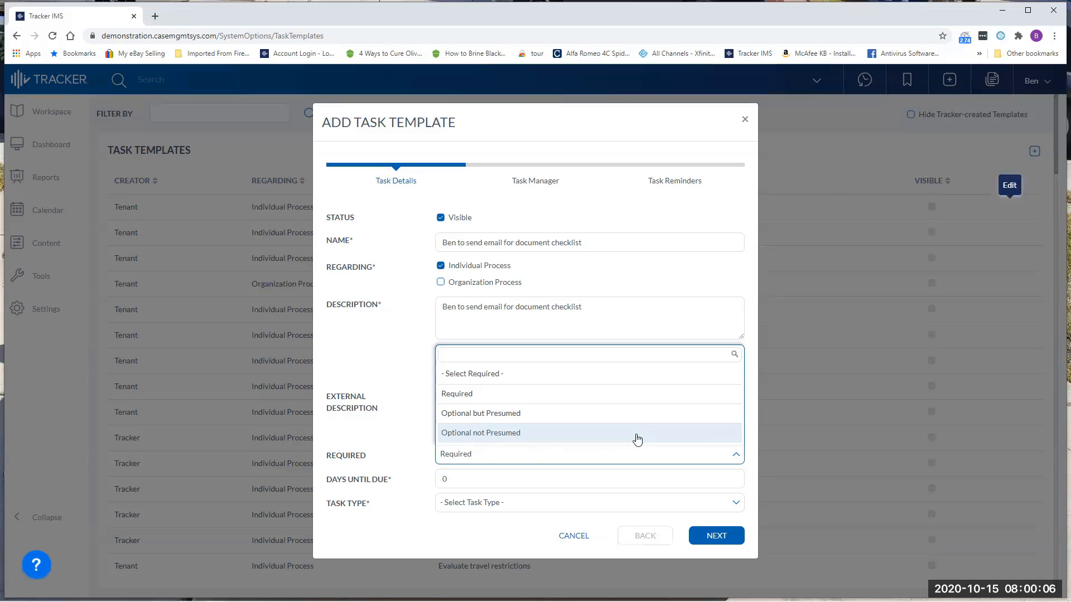
click(581, 420)
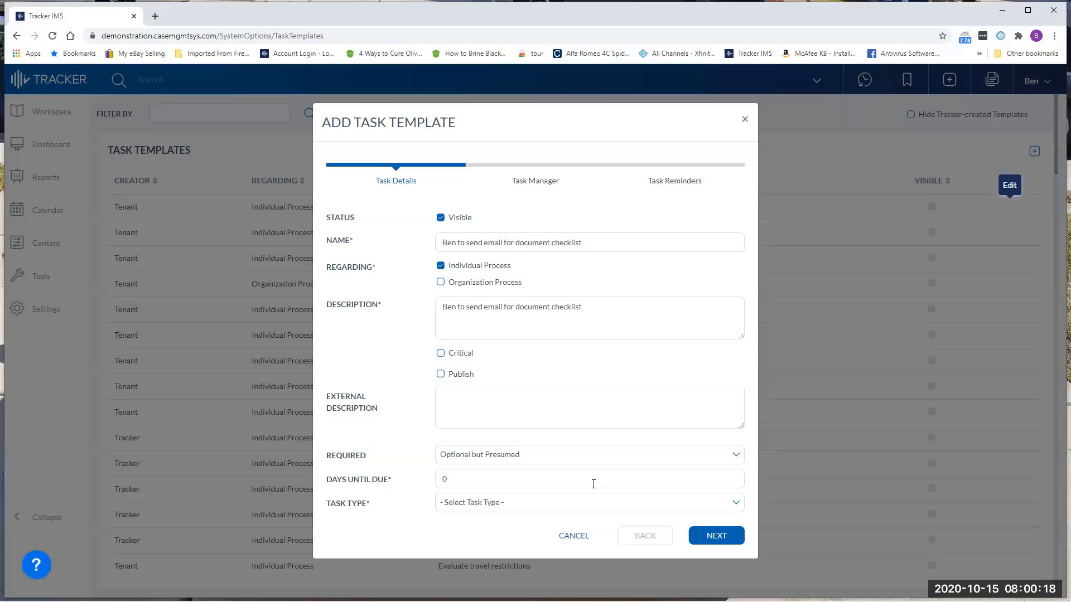
double_click(438, 480)
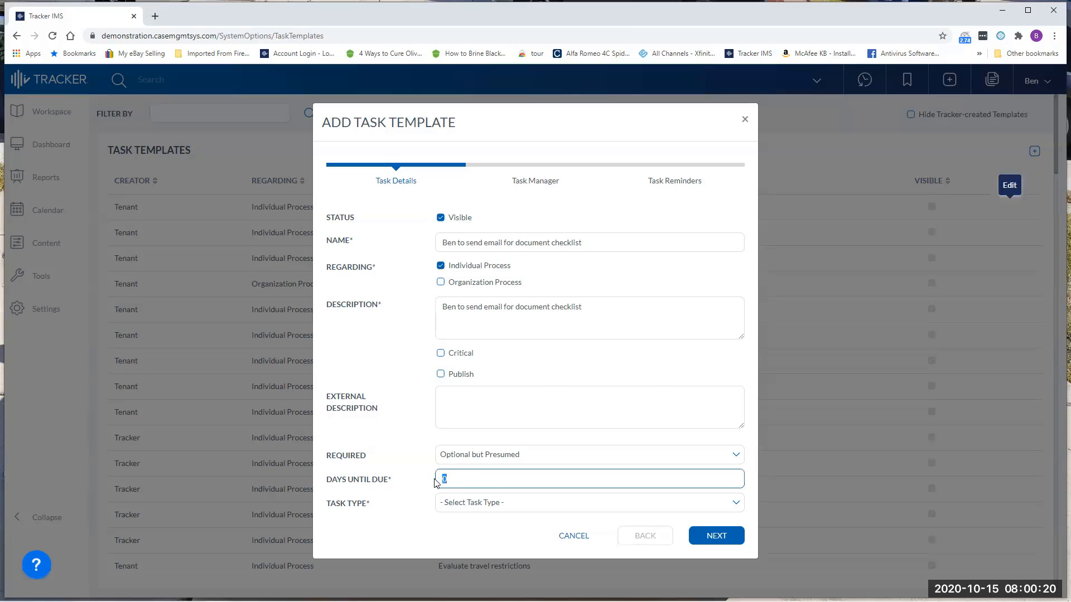
text(3)
Set the task type to Send and continue to the task manager settings.
click(473, 502)
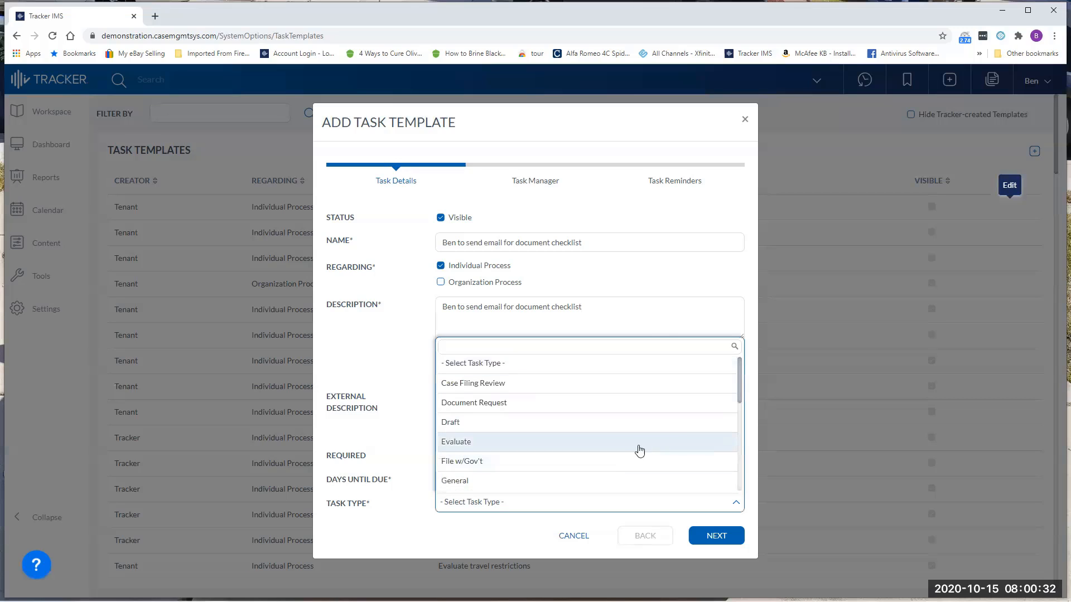
click(605, 349)
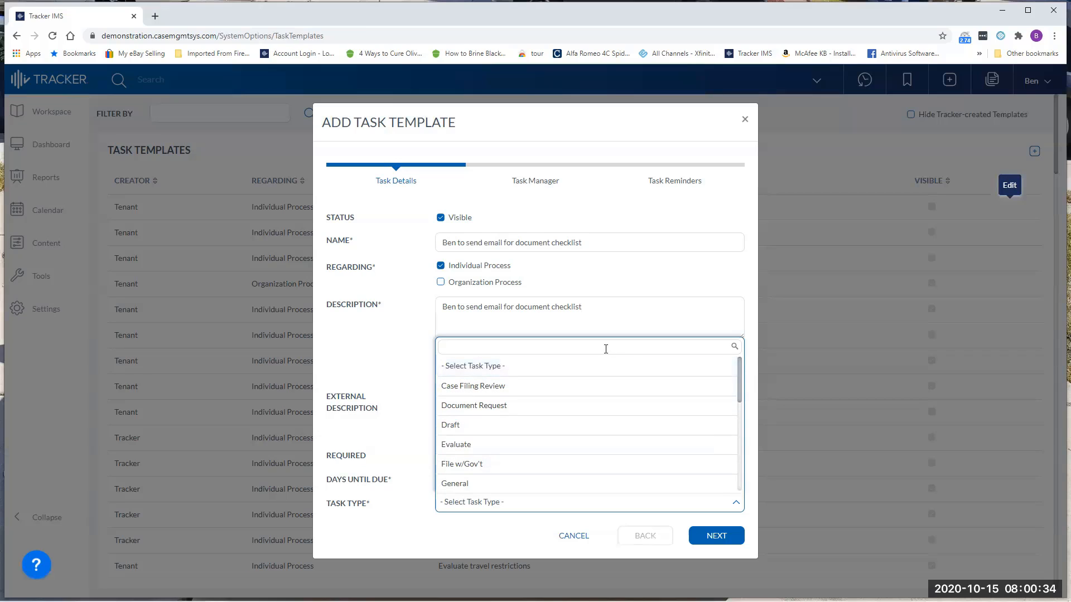
text(send)
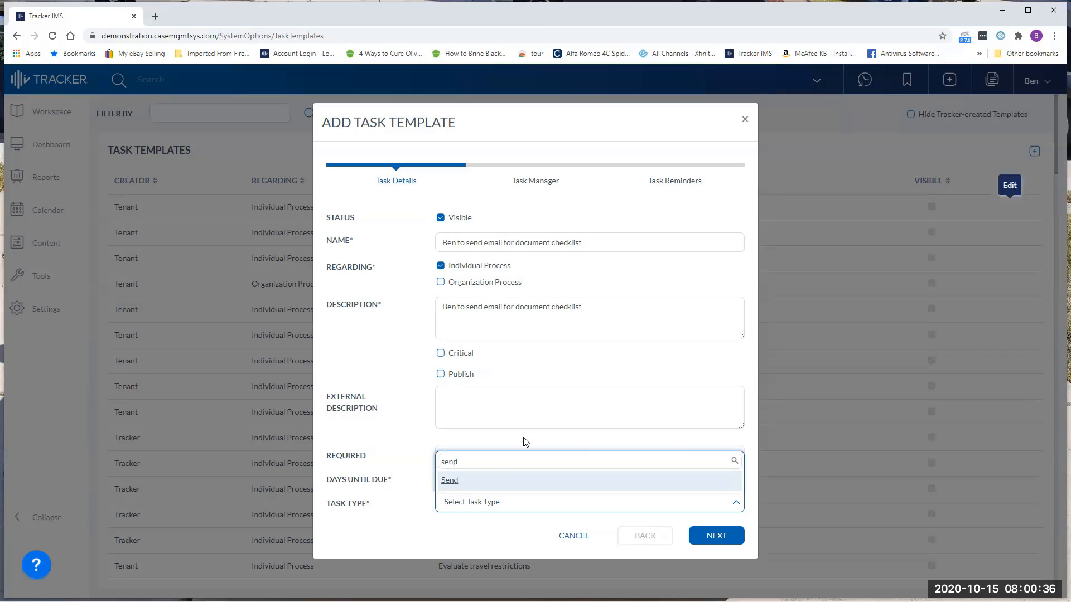
click(454, 480)
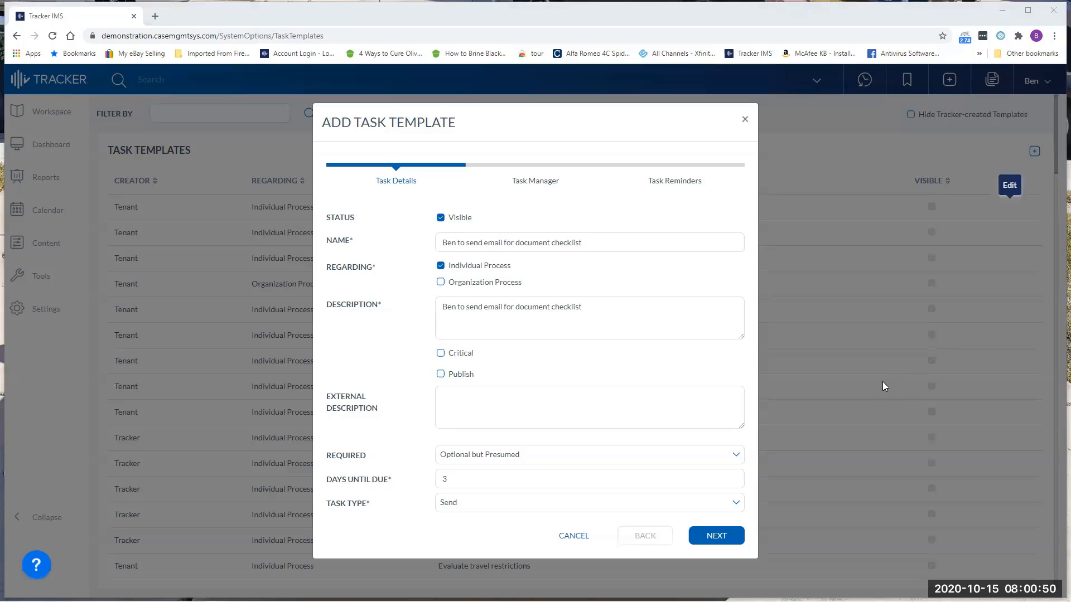
click(717, 538)
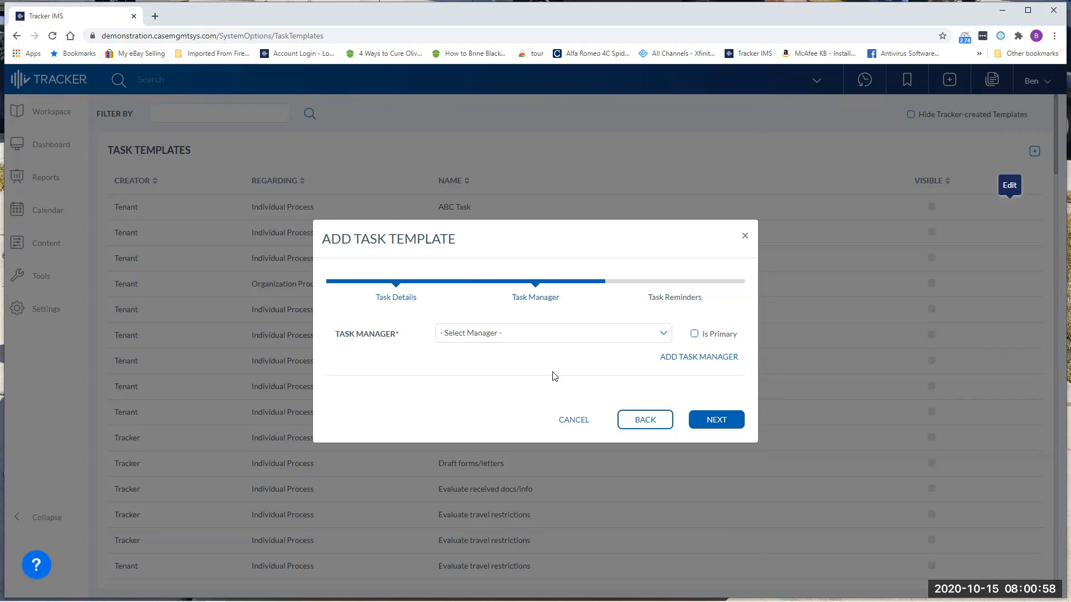
Add Paralegal as the primary task manager of the template.
click(663, 337)
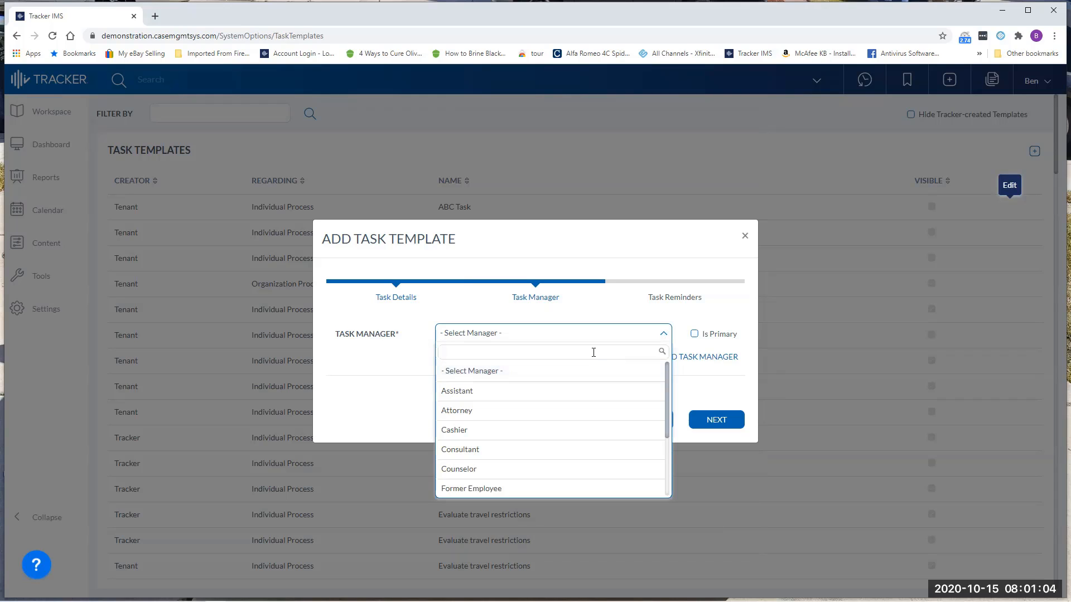
text(par)
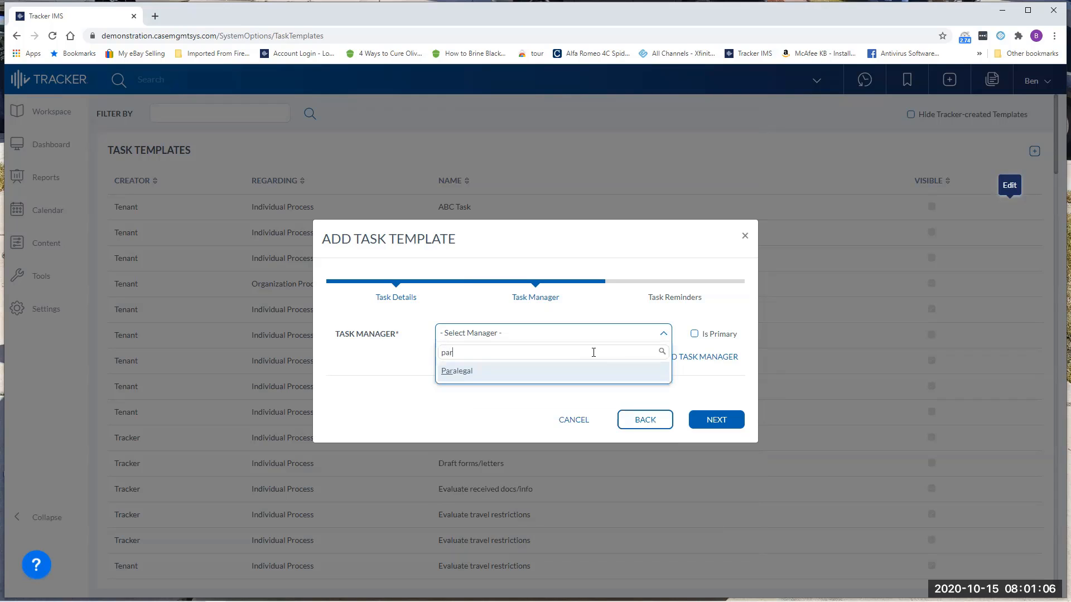
click(543, 373)
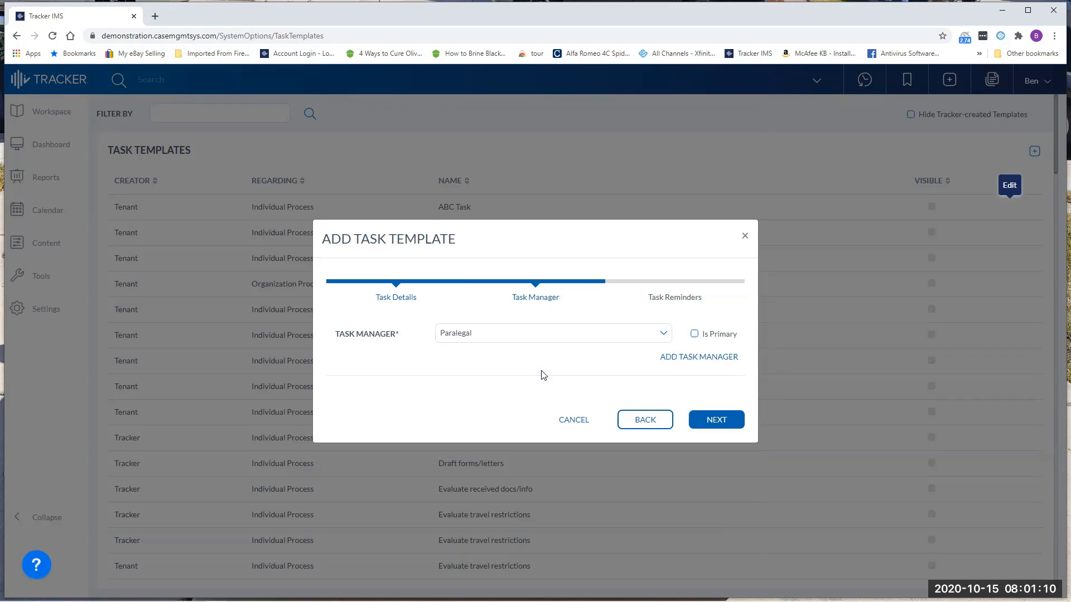
click(694, 334)
click(694, 357)
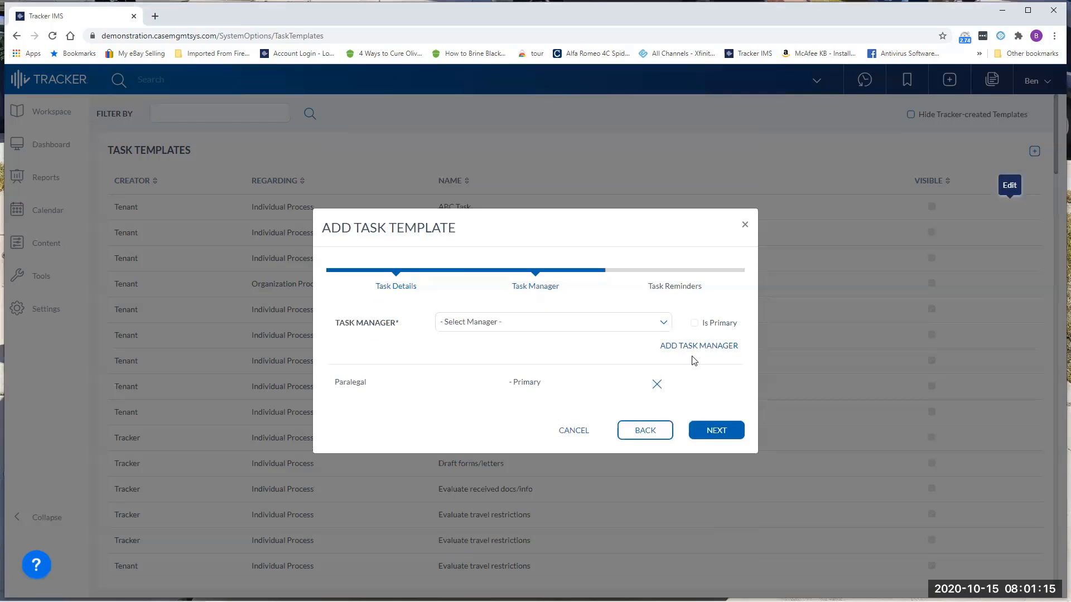
Add Attorney as a second, non-primary task manager and continue to the task reminders.
click(586, 326)
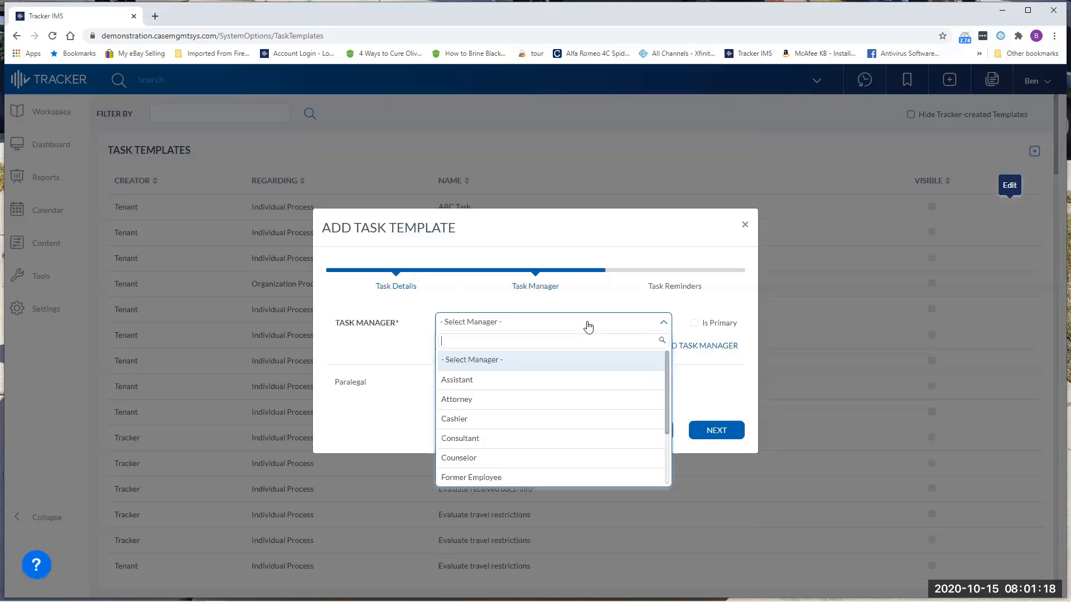
text(att)
key(Return)
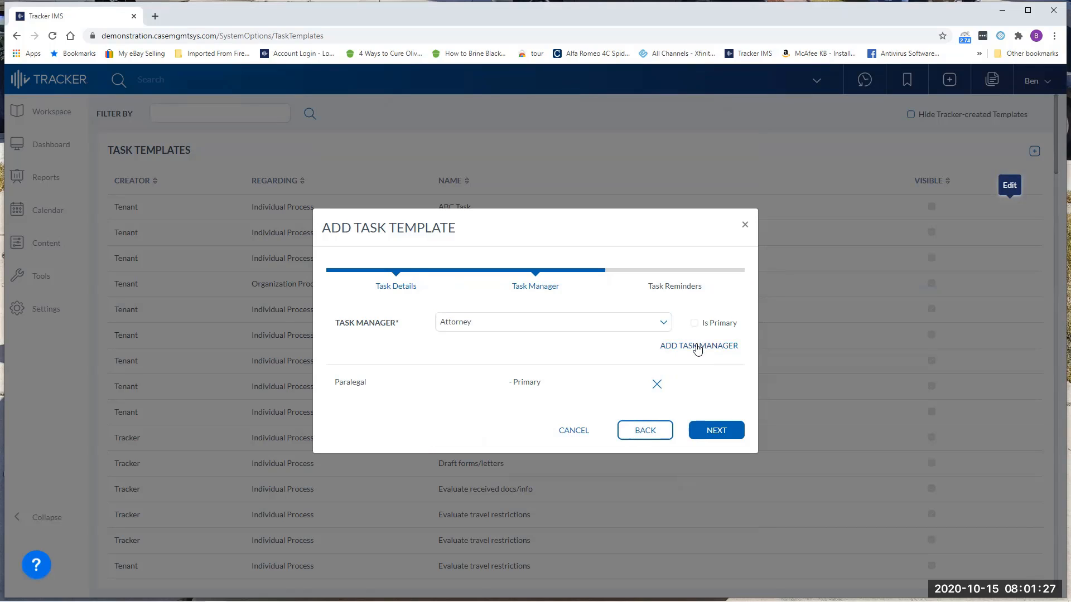
click(697, 347)
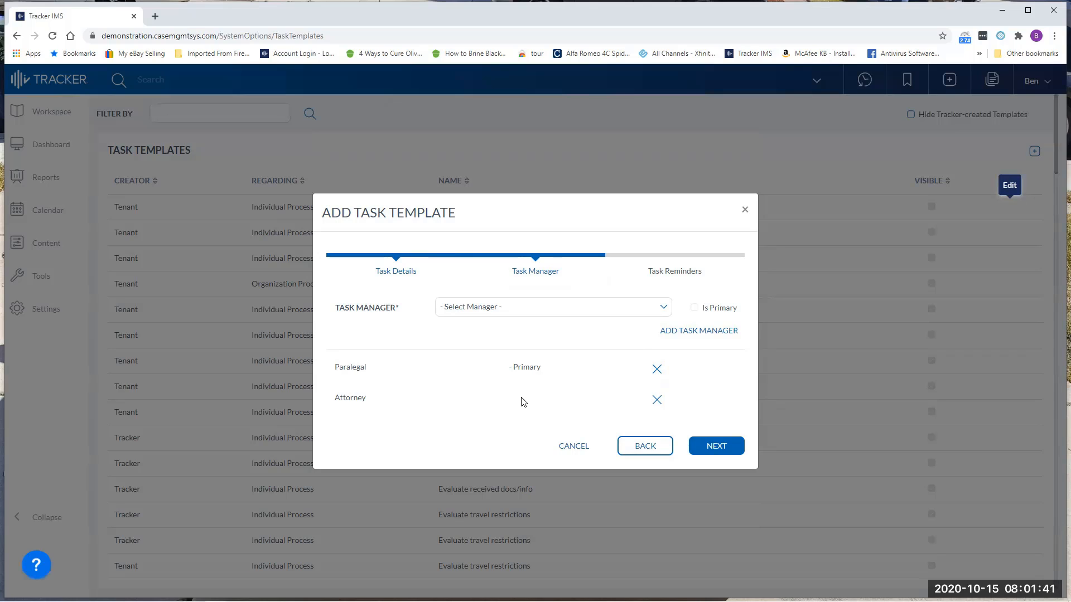
click(716, 448)
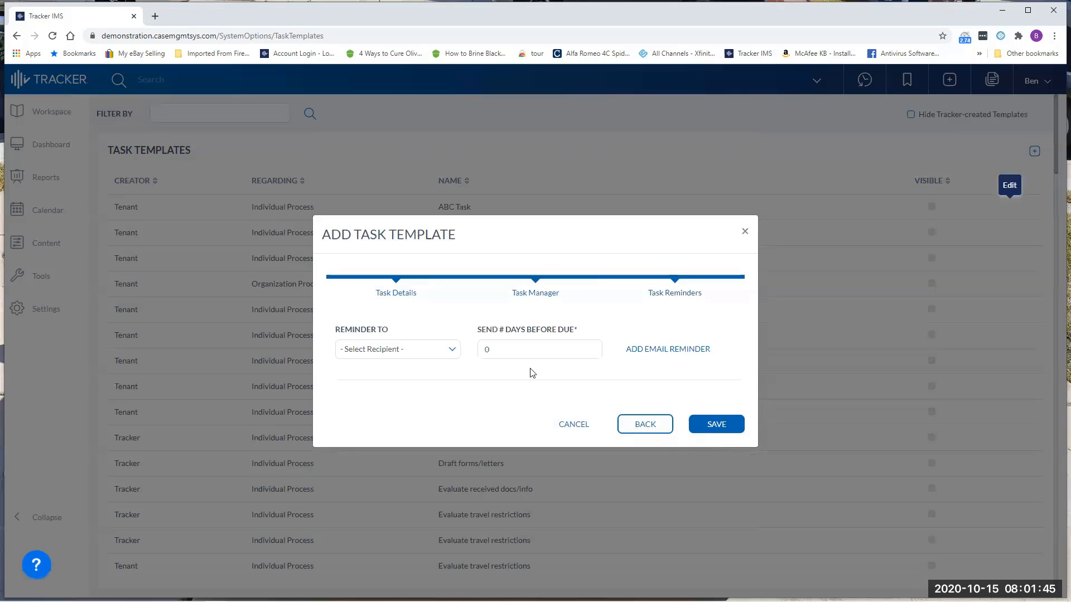
Add an email reminder to the Assistant, sent 1 day before the task is due.
click(453, 356)
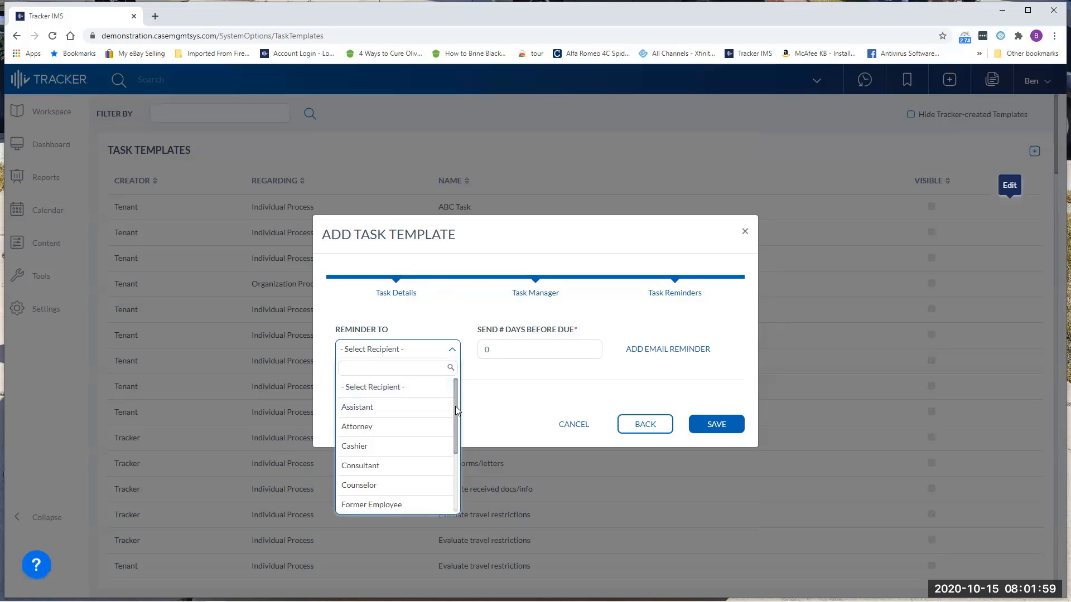
mouse_move(455, 406)
mouse_down()
mouse_move(455, 432)
mouse_move(457, 404)
mouse_up()
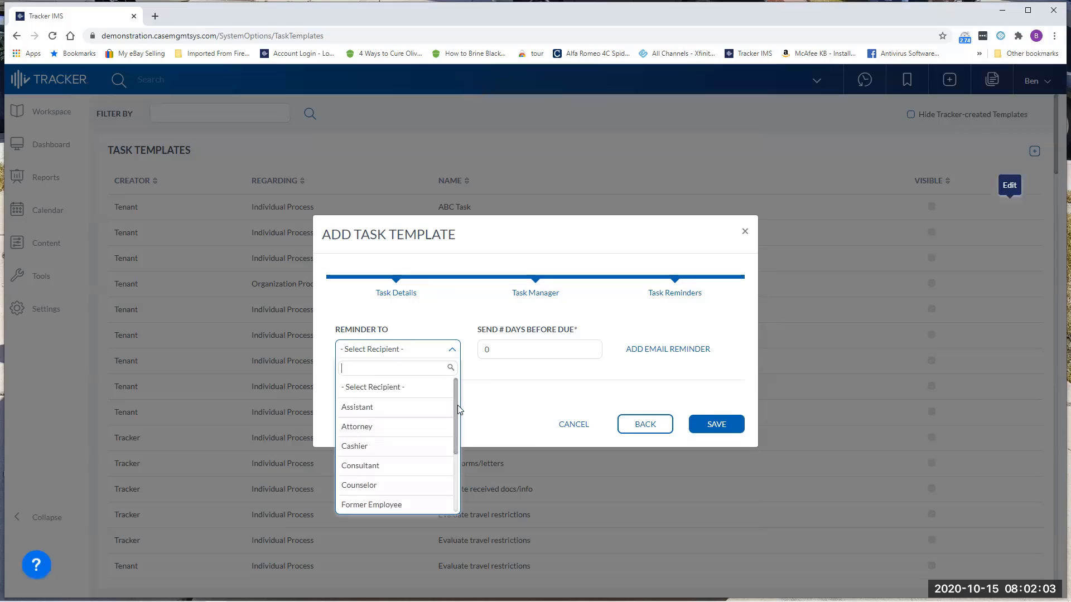
click(400, 407)
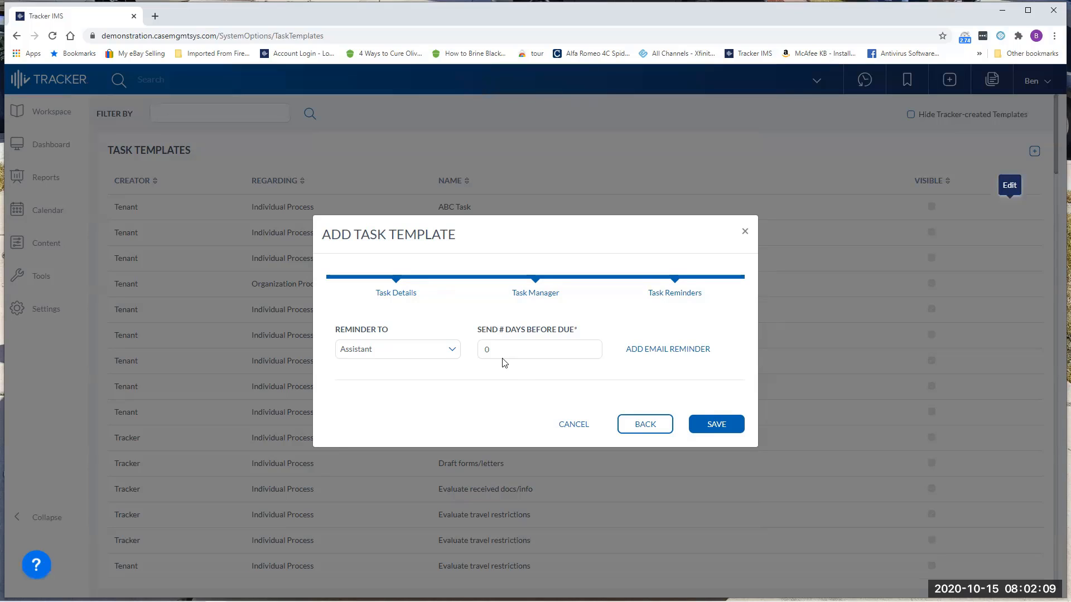
click(488, 350)
double_click(485, 350)
text(1)
click(629, 330)
click(660, 351)
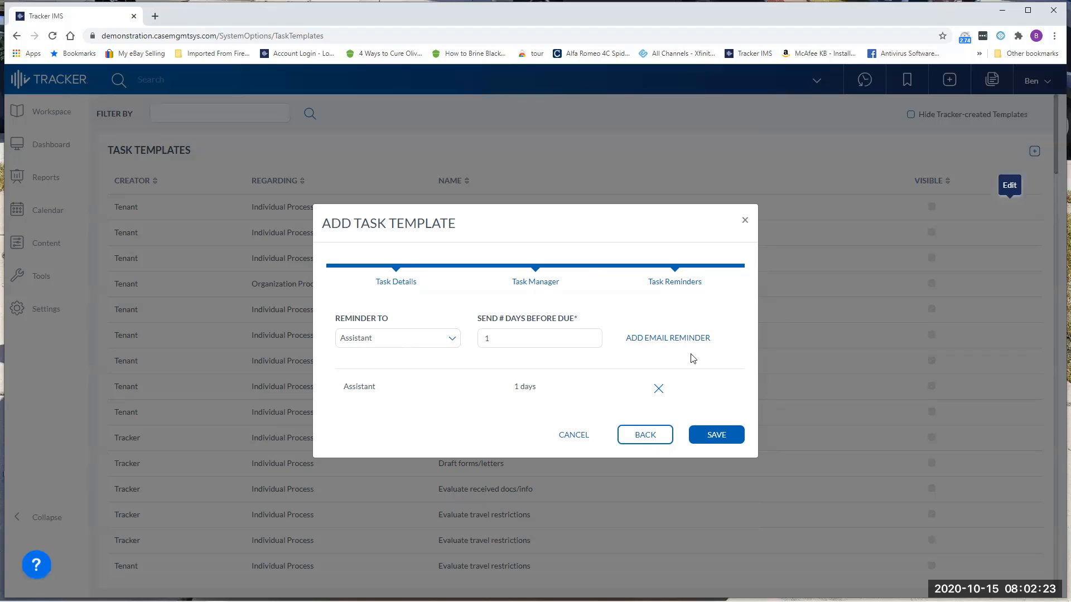
Add a second email reminder to the Attorney, sent 3 days before the task is due, and save the task template.
drag(533, 337, 479, 340)
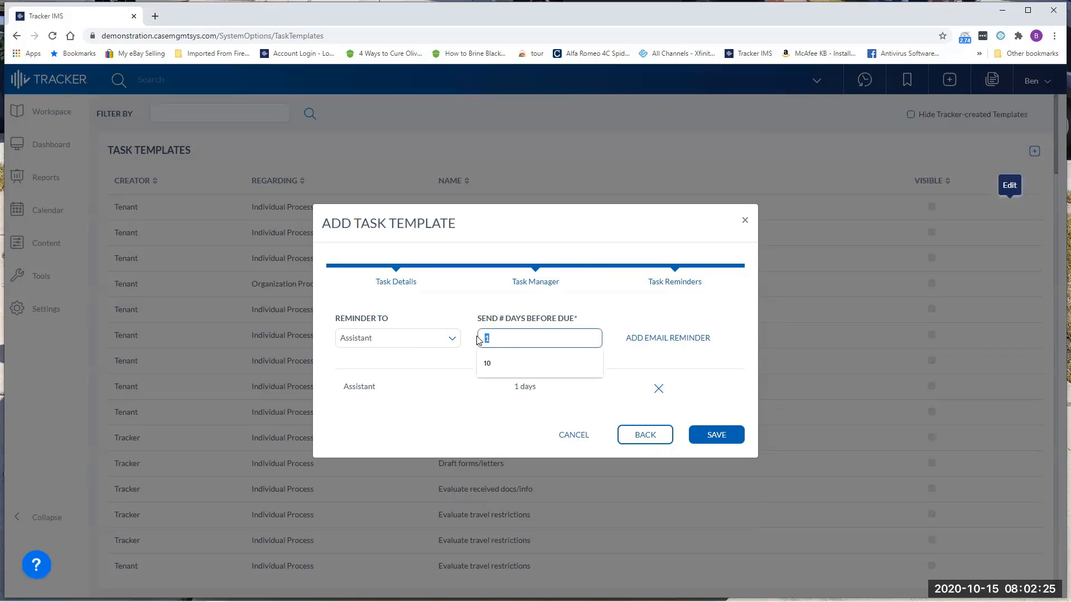
text(3)
click(646, 338)
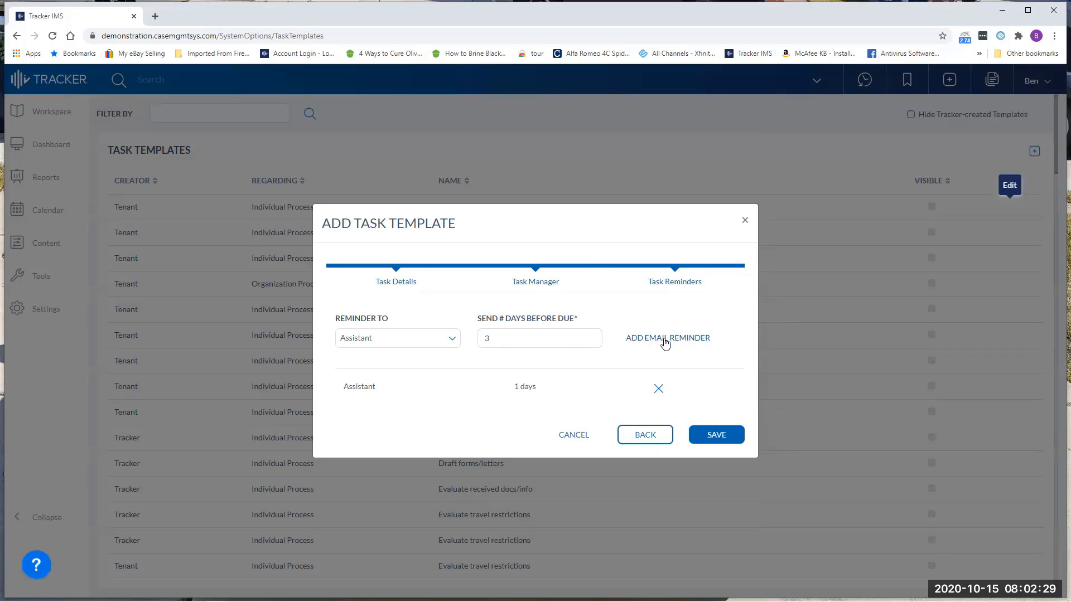
click(453, 341)
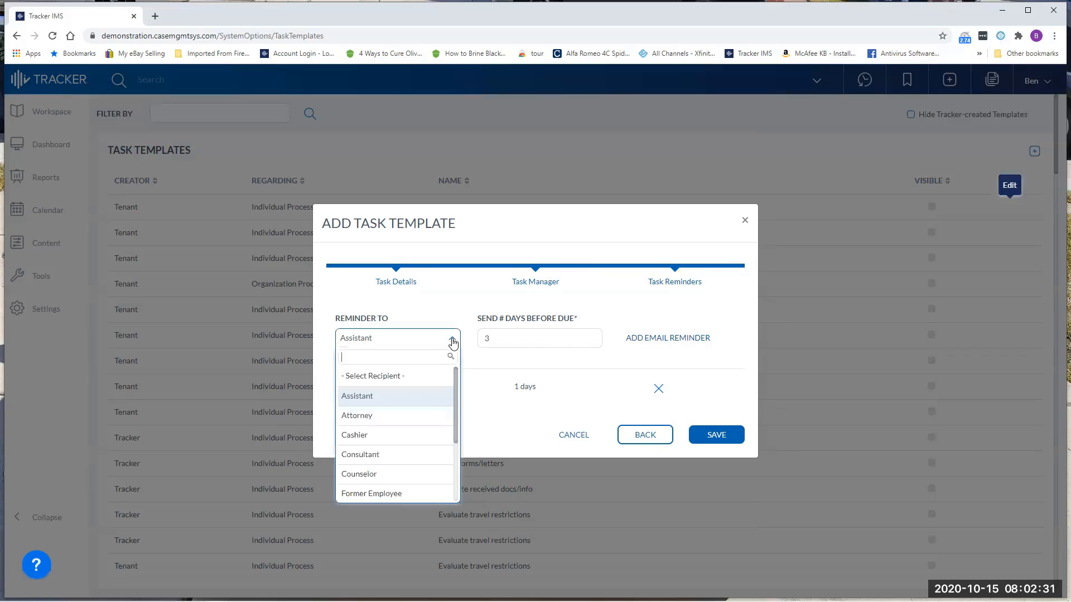
click(429, 414)
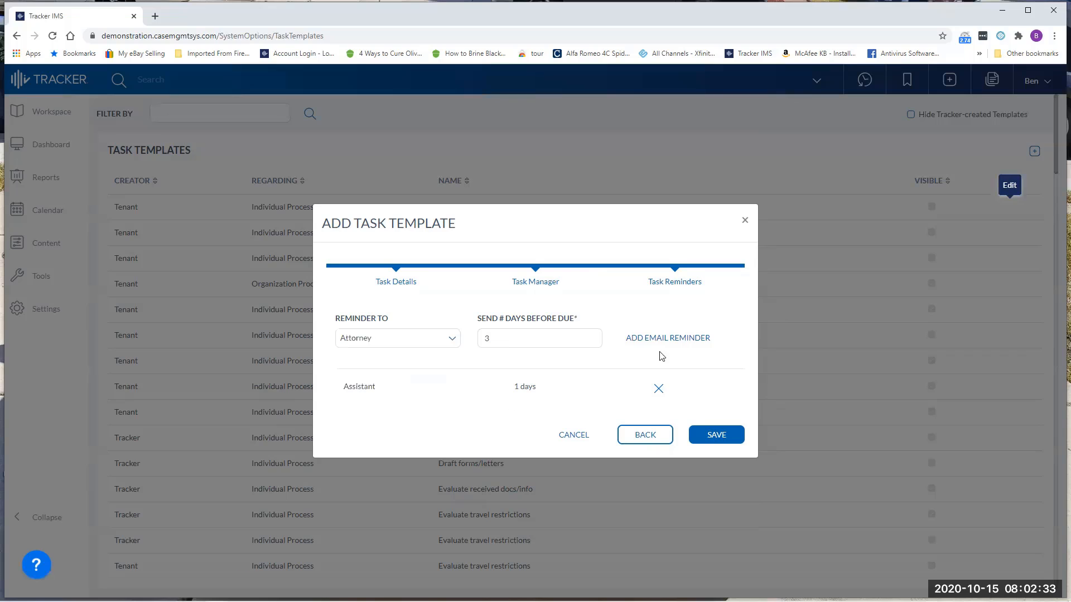
click(668, 338)
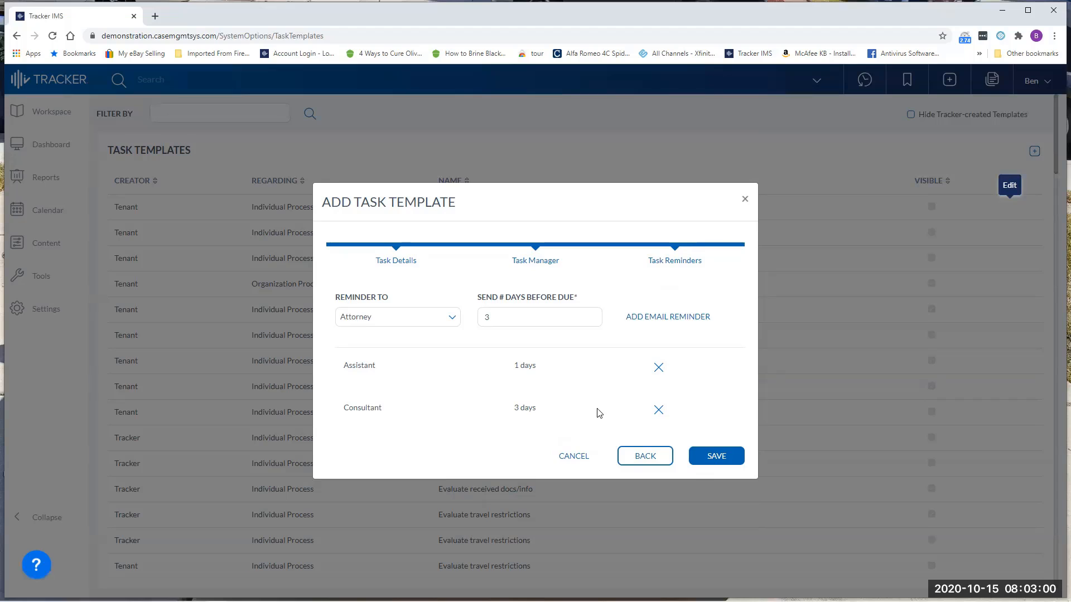
click(713, 458)
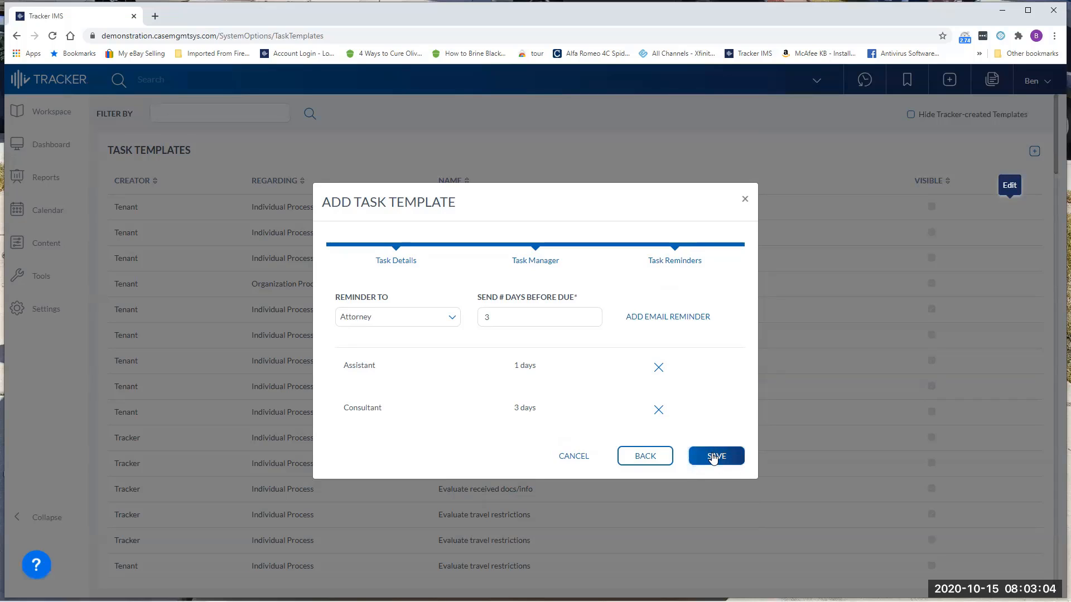